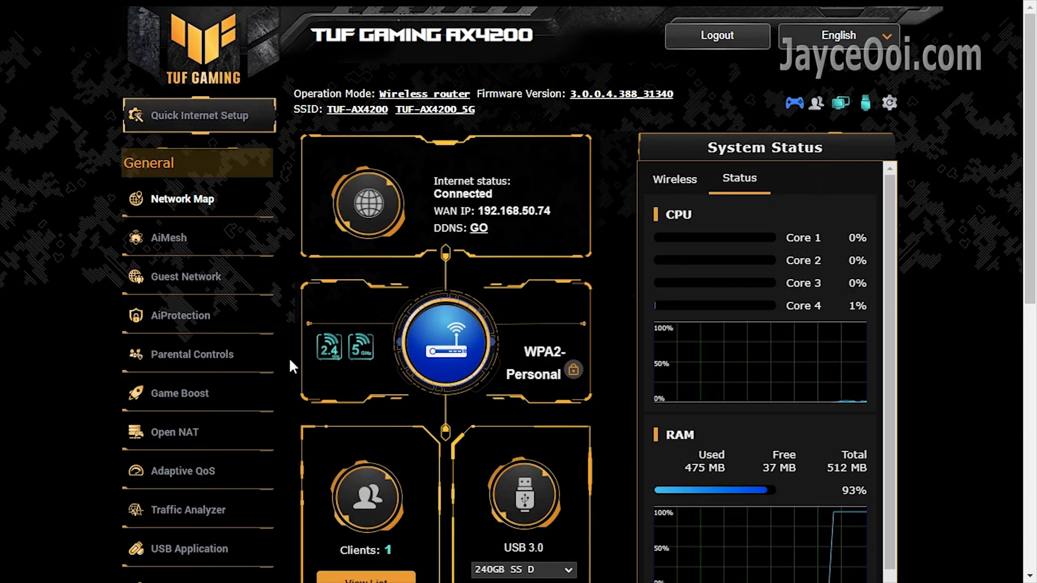
{"action": "scroll", "coordinate": [290, 359], "scroll_direction": "down", "scroll_amount": 4}
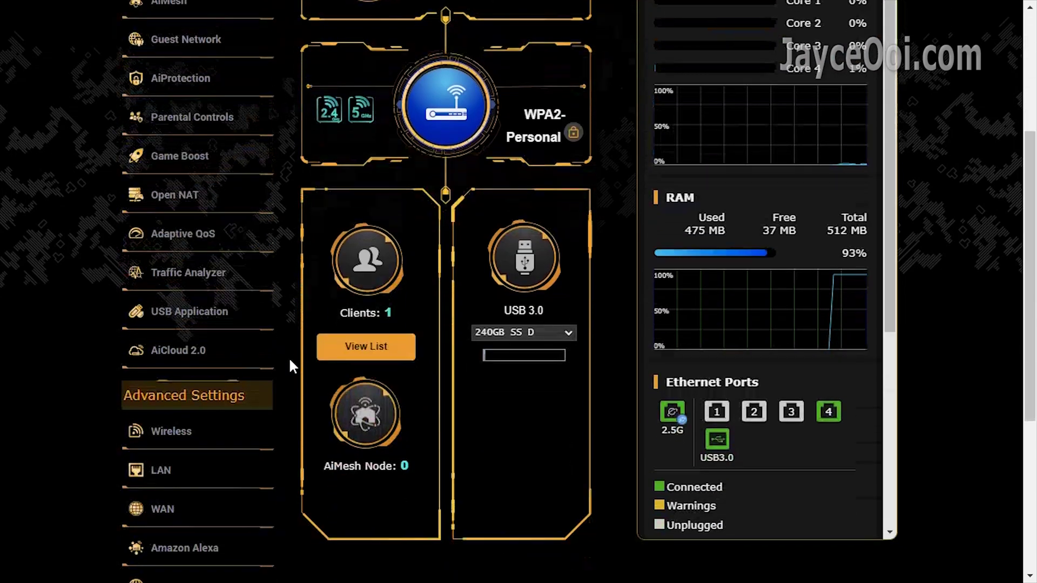
{"action": "scroll", "coordinate": [289, 365], "scroll_direction": "down", "scroll_amount": 3}
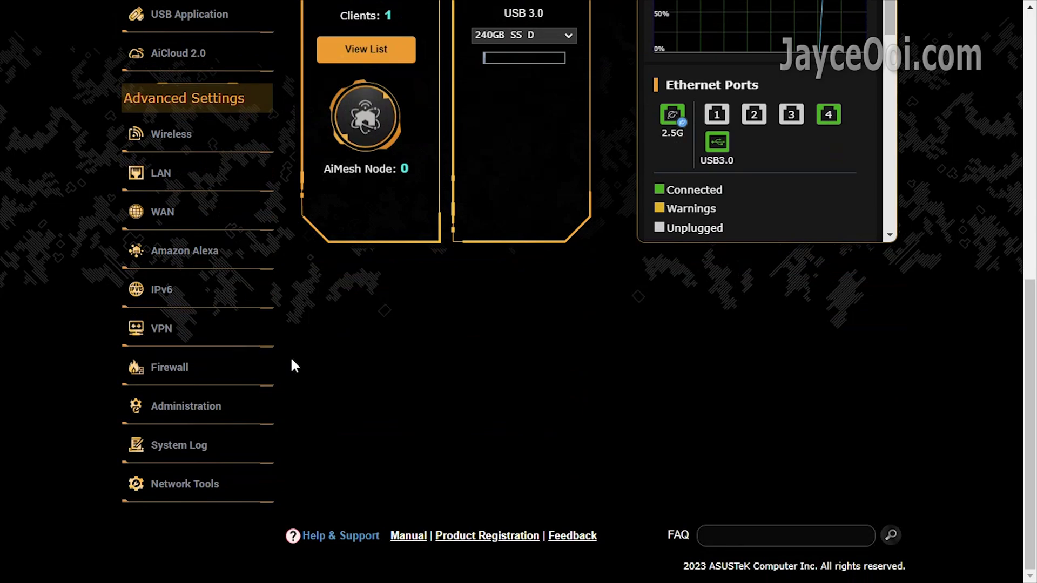
{"action": "scroll", "coordinate": [290, 367], "scroll_direction": "up", "scroll_amount": 3}
{"action": "scroll", "coordinate": [290, 366], "scroll_direction": "up", "scroll_amount": 1}
{"action": "scroll", "coordinate": [290, 366], "scroll_direction": "up", "scroll_amount": 2}
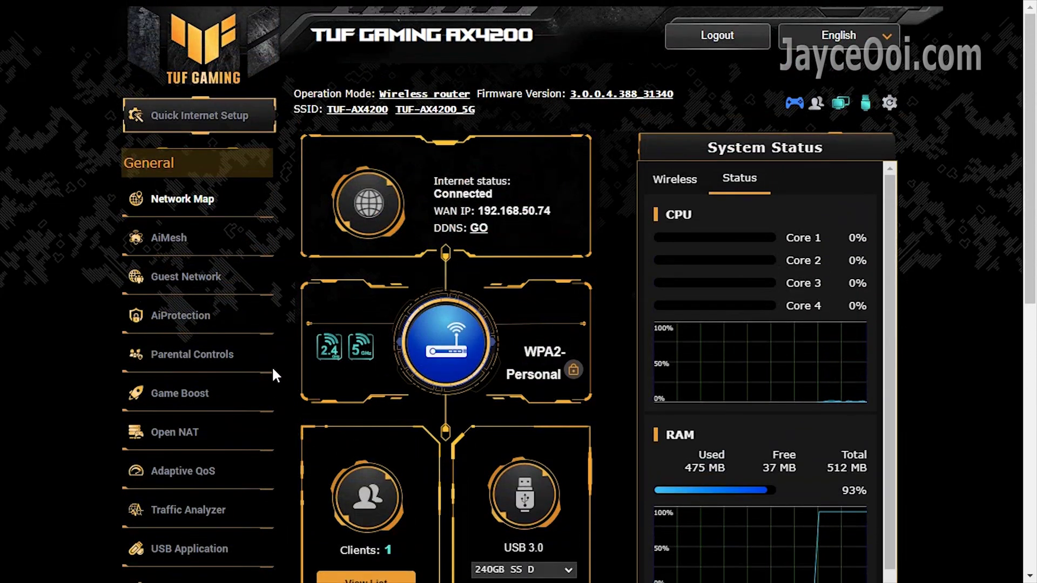
Step: Browse Game Boost, then view Open NAT's port forwarding and built-in game profiles
{"action": "left_click", "coordinate": [217, 393]}
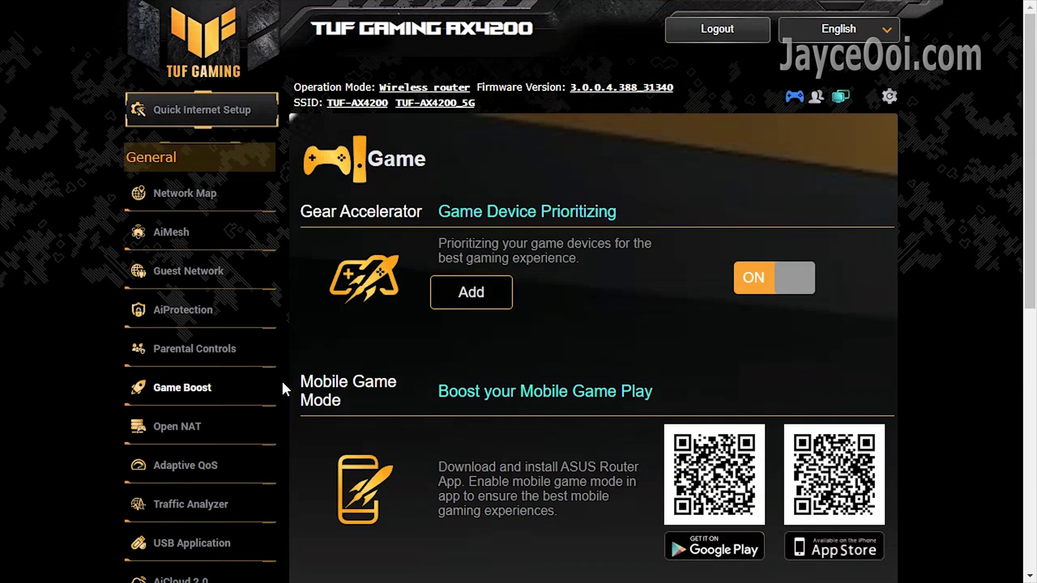
{"action": "scroll", "coordinate": [283, 389], "scroll_direction": "down", "scroll_amount": 1}
{"action": "scroll", "coordinate": [283, 389], "scroll_direction": "down", "scroll_amount": 3}
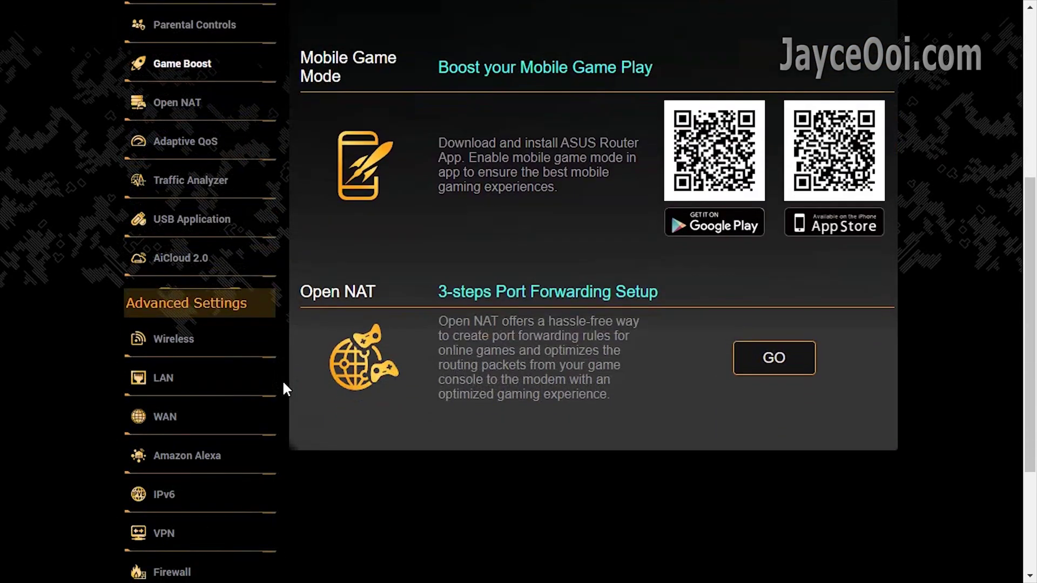
{"action": "scroll", "coordinate": [283, 389], "scroll_direction": "up", "scroll_amount": 4}
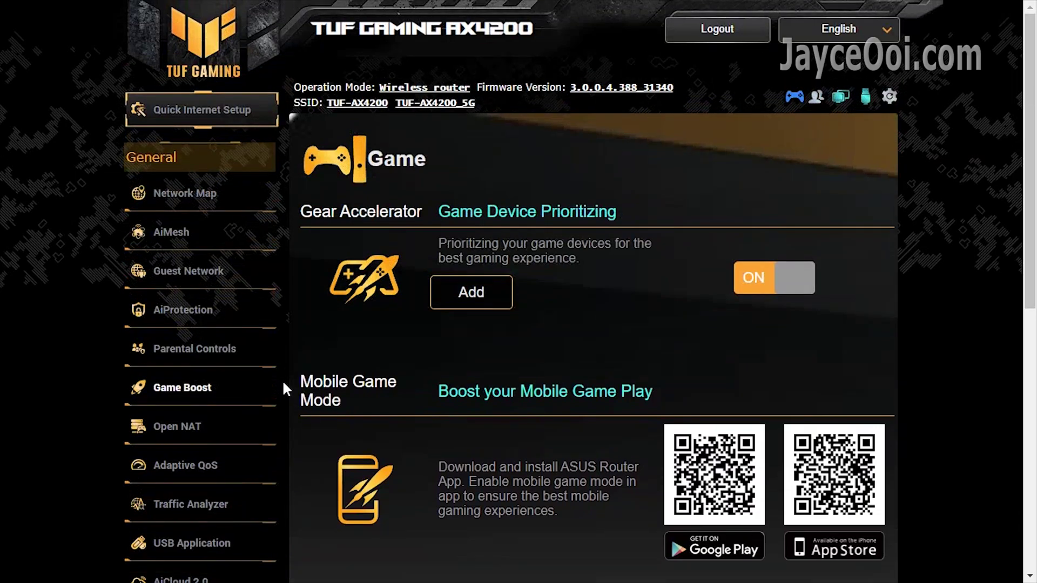
{"action": "left_click", "coordinate": [256, 418]}
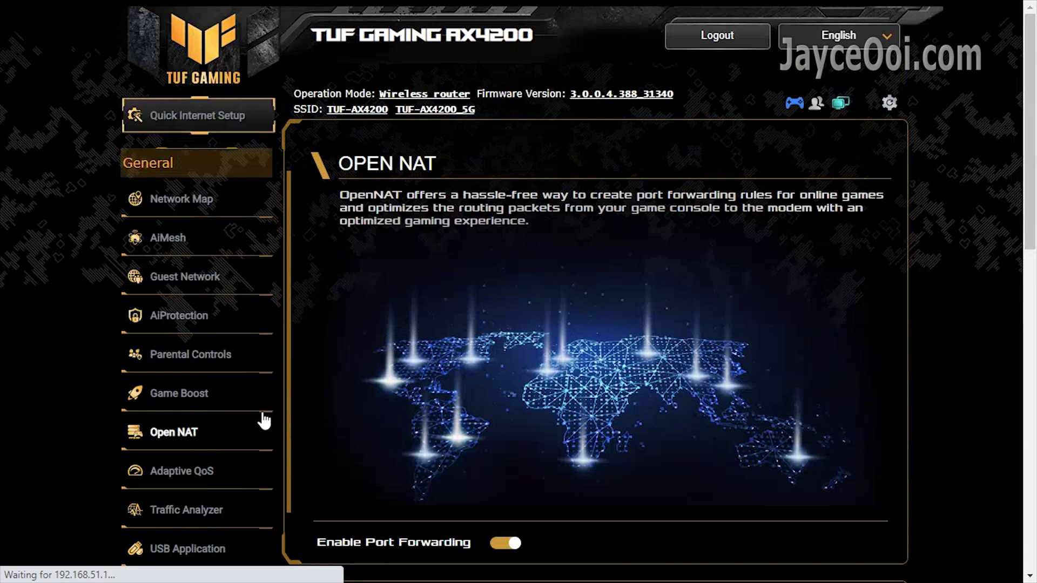
{"action": "scroll", "coordinate": [278, 416], "scroll_direction": "down", "scroll_amount": 3}
{"action": "scroll", "coordinate": [278, 416], "scroll_direction": "down", "scroll_amount": 2}
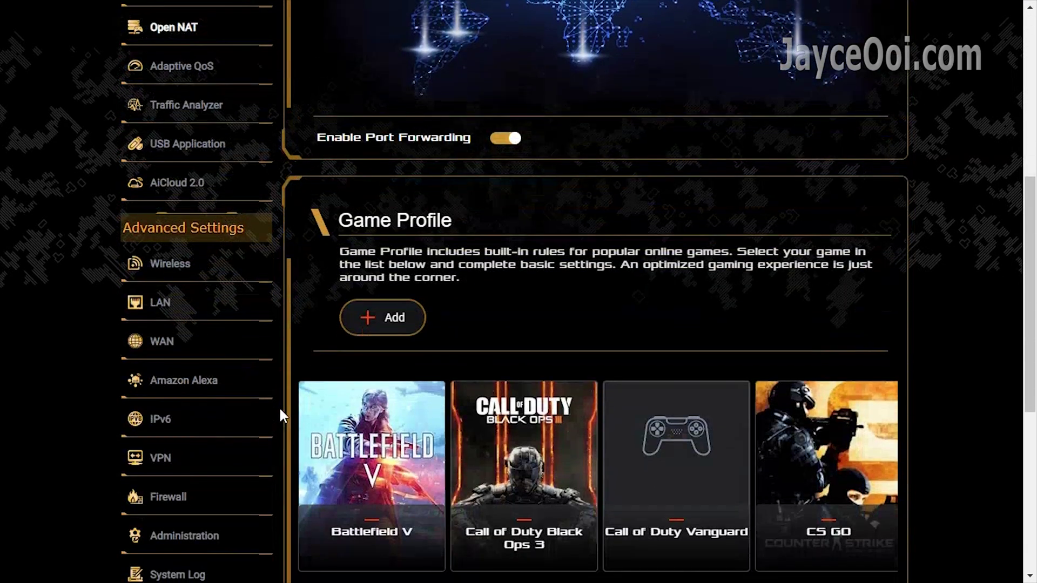
{"action": "scroll", "coordinate": [280, 415], "scroll_direction": "down", "scroll_amount": 3}
{"action": "scroll", "coordinate": [280, 415], "scroll_direction": "down", "scroll_amount": 1}
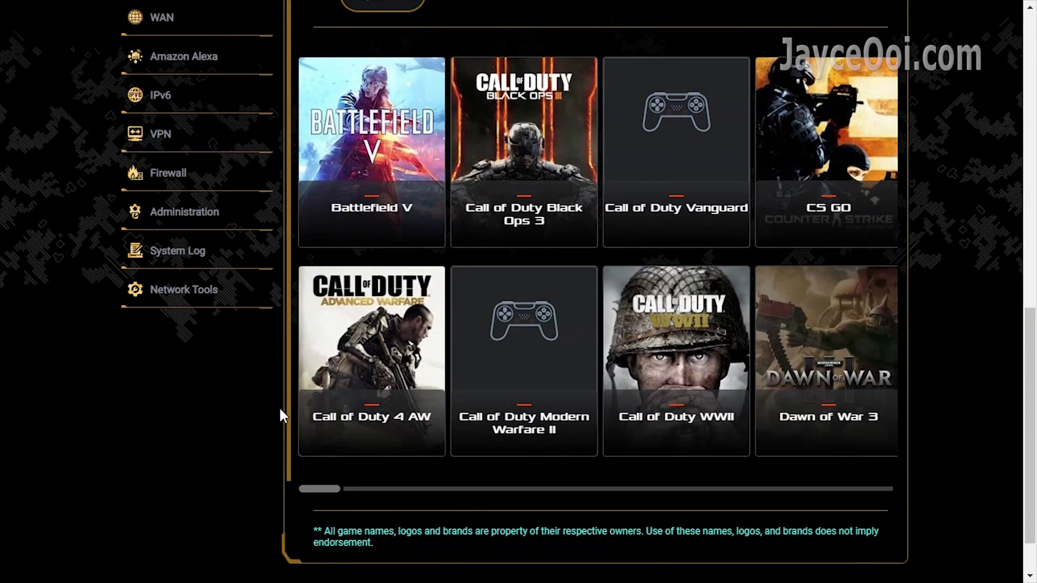
{"action": "scroll", "coordinate": [279, 411], "scroll_direction": "up", "scroll_amount": 3}
{"action": "scroll", "coordinate": [279, 411], "scroll_direction": "up", "scroll_amount": 2}
{"action": "scroll", "coordinate": [278, 411], "scroll_direction": "up", "scroll_amount": 2}
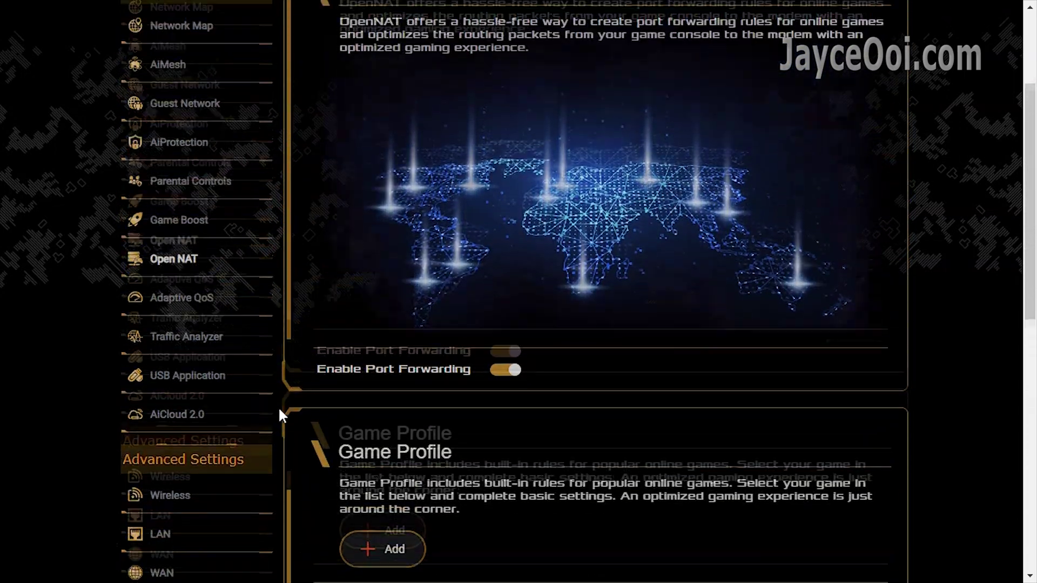
Step: Check Adaptive QoS settings, then view the Administration Operation Mode page
{"action": "left_click", "coordinate": [260, 316]}
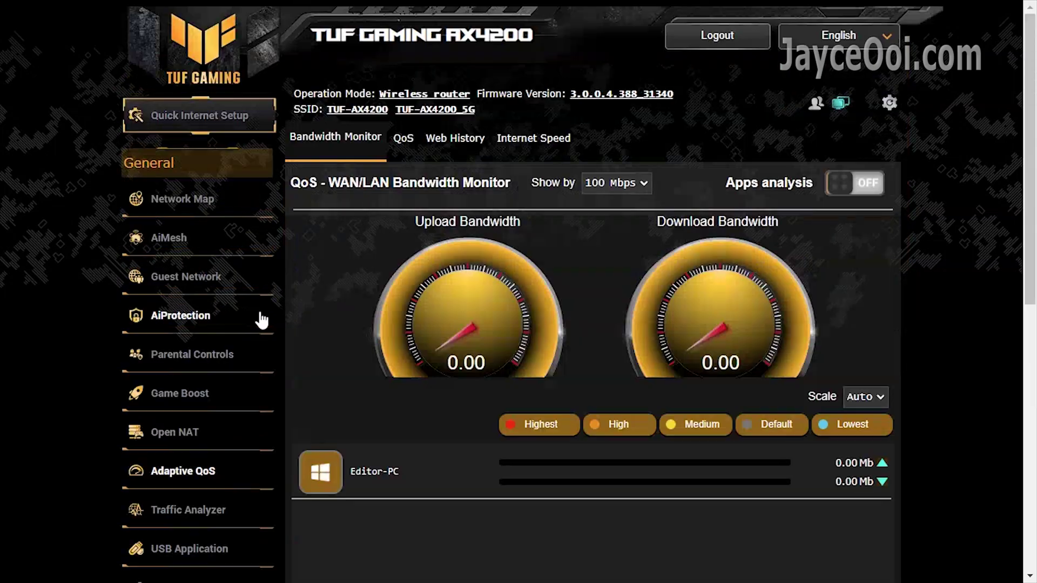
{"action": "left_click", "coordinate": [405, 146]}
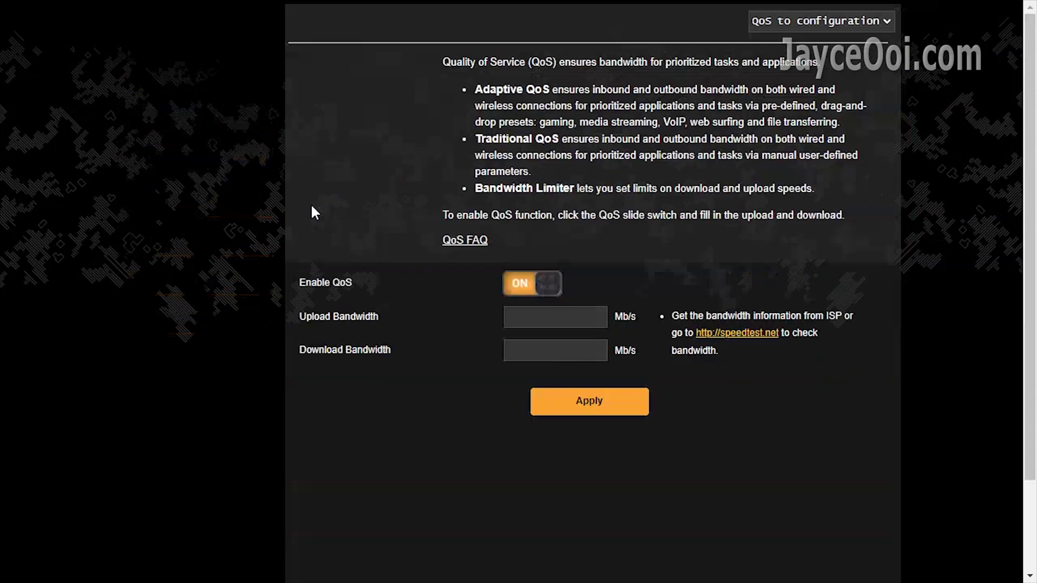
{"action": "scroll", "coordinate": [278, 245], "scroll_direction": "down", "scroll_amount": 3}
{"action": "scroll", "coordinate": [279, 254], "scroll_direction": "down", "scroll_amount": 1}
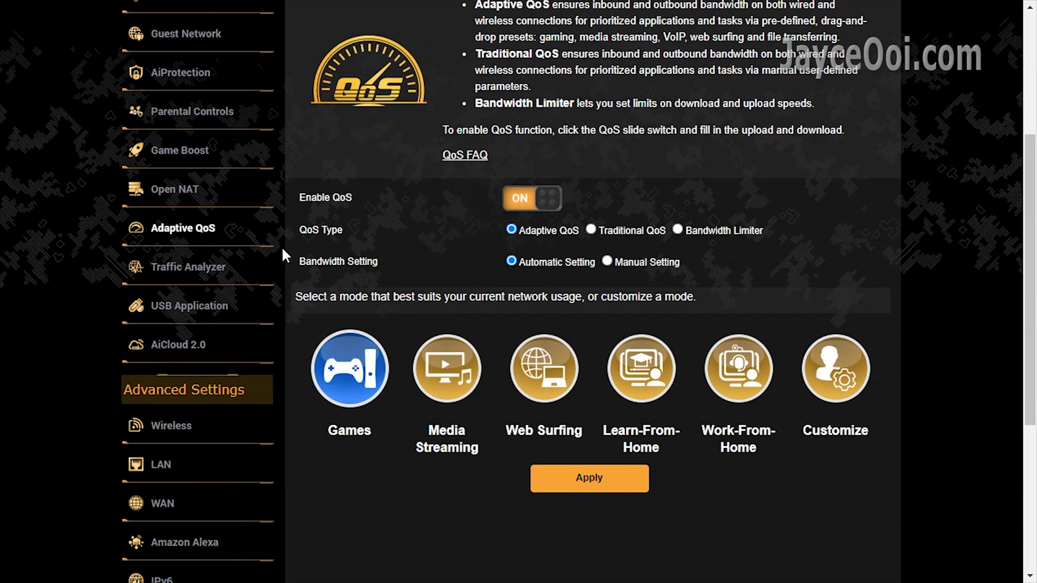
{"action": "scroll", "coordinate": [282, 246], "scroll_direction": "down", "scroll_amount": 5}
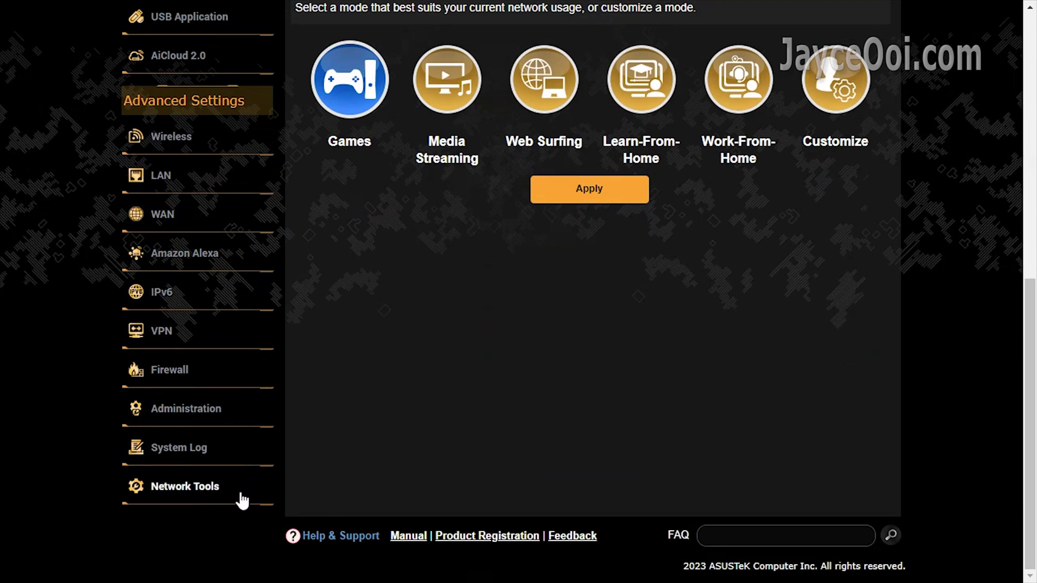
{"action": "left_click", "coordinate": [261, 414]}
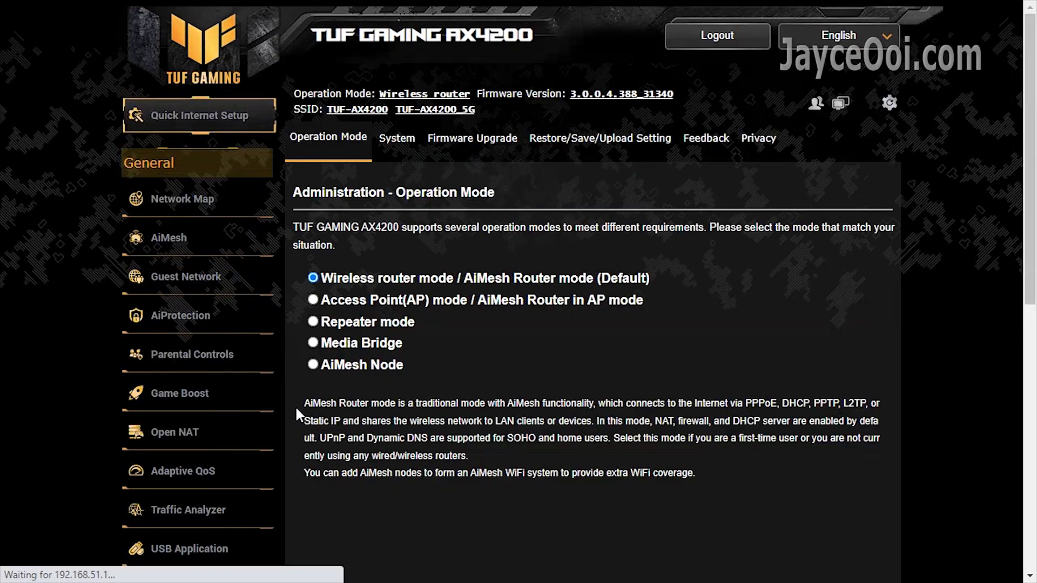
{"action": "scroll", "coordinate": [286, 414], "scroll_direction": "down", "scroll_amount": 3}
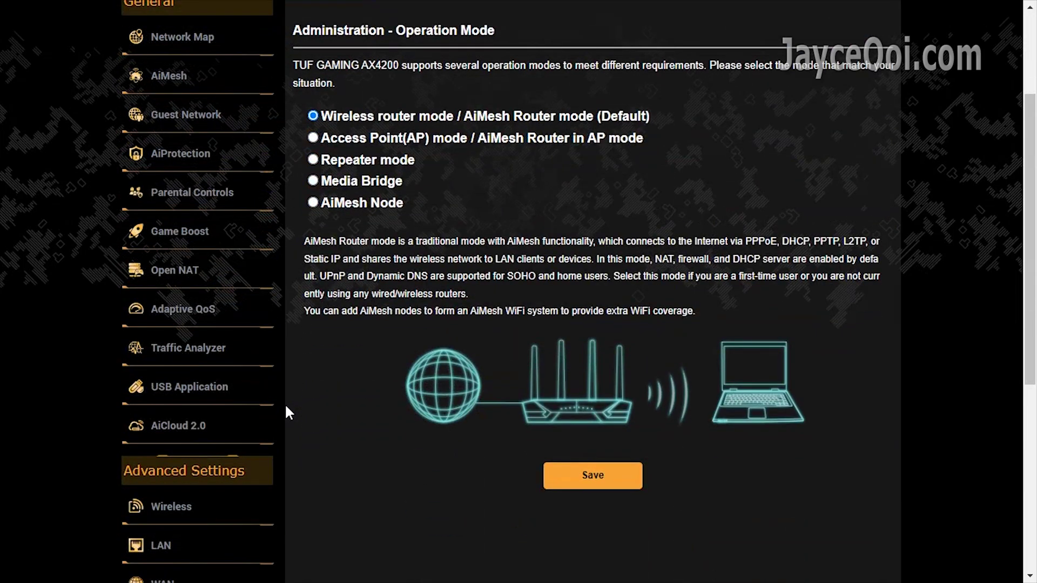